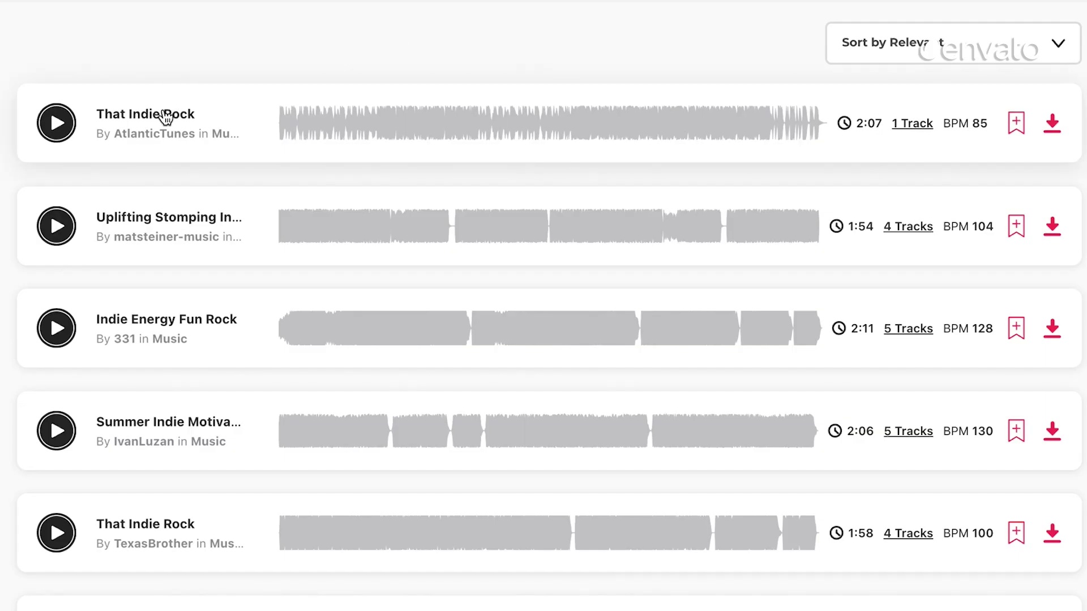
Open the That Indie Rock track's page on Envato Elements
{"action": "left_click", "coordinate": [166, 119]}
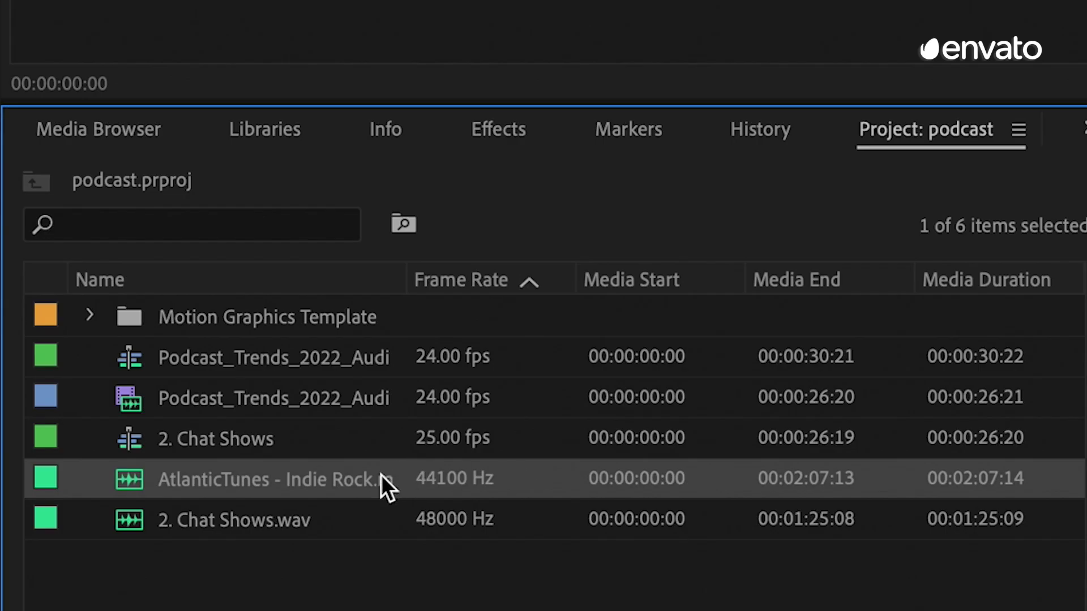
Drop the Indie Rock music on A2, remix it to end with the visualiser, and zoom in on the seams
{"action": "left_click_drag", "start_coordinate": [381, 477], "coordinate": [756, 399]}
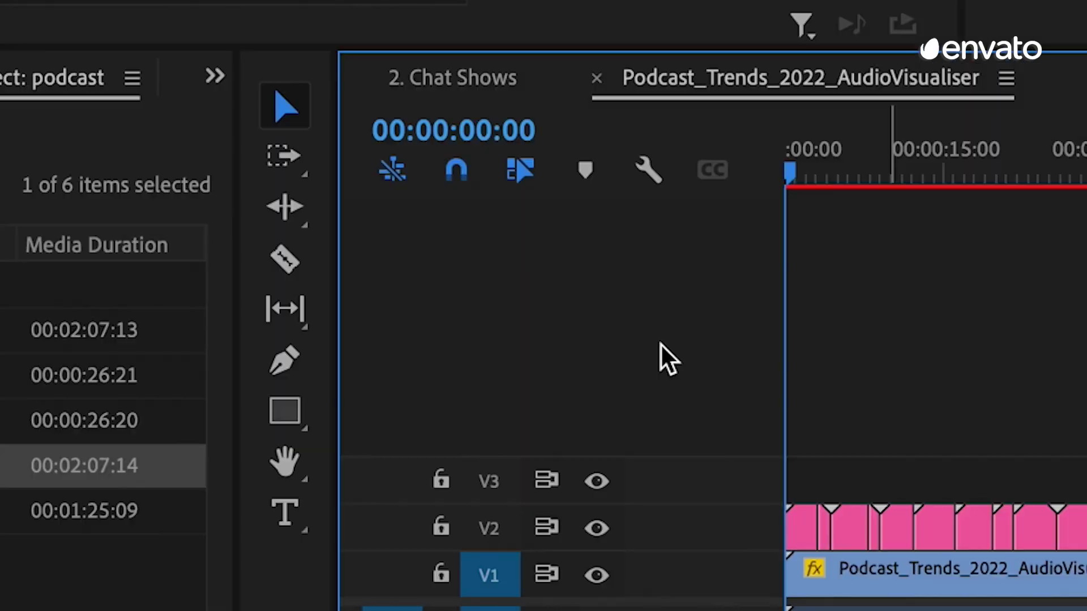
{"action": "left_click", "coordinate": [285, 209]}
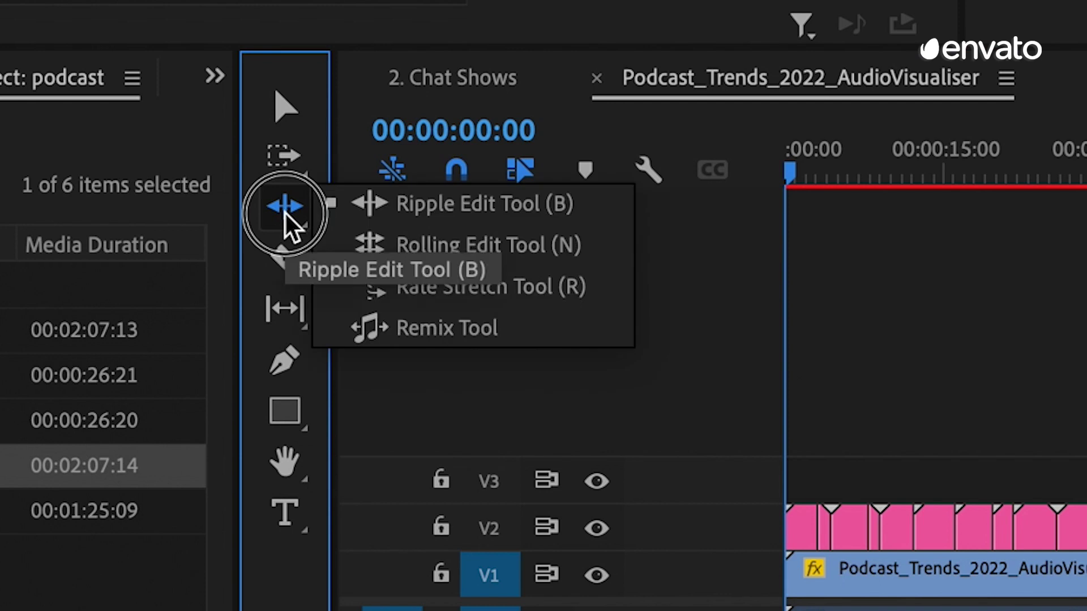
{"action": "left_click", "coordinate": [543, 325]}
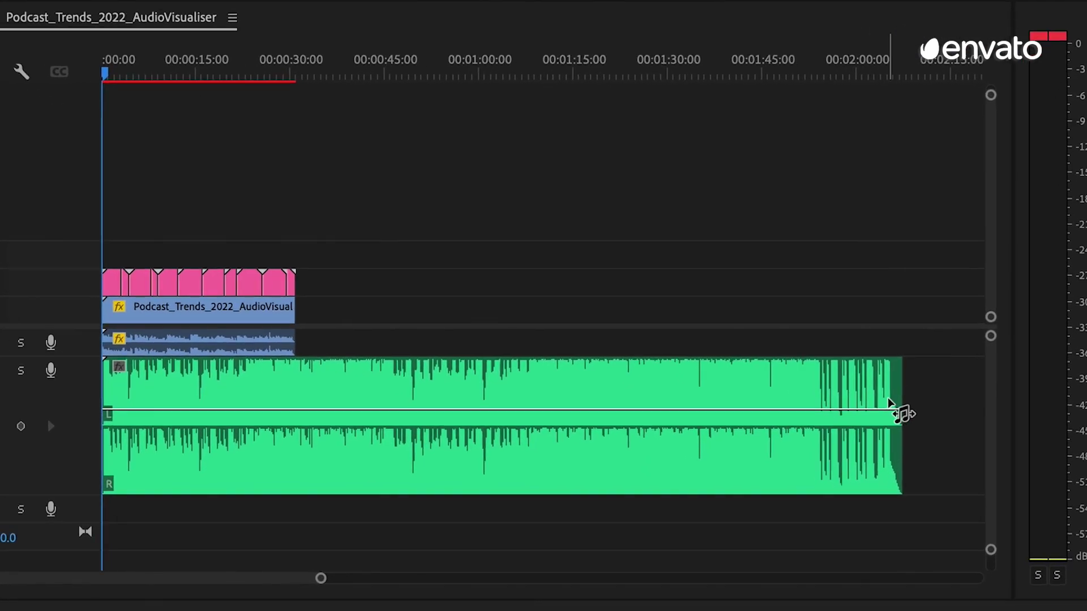
{"action": "left_click_drag", "start_coordinate": [905, 367], "coordinate": [593, 323]}
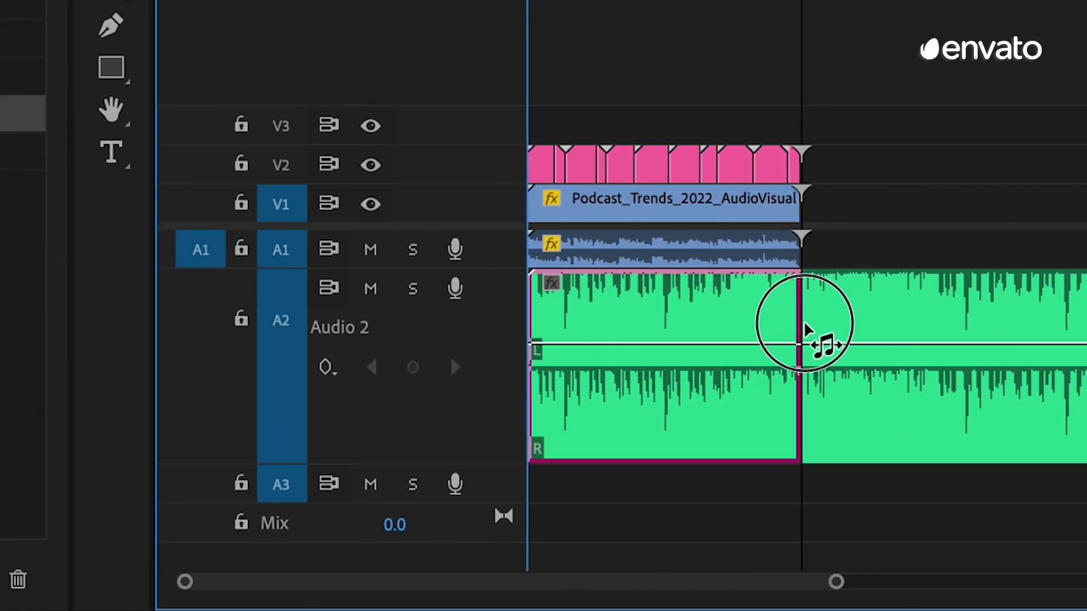
{"action": "left_click_drag", "start_coordinate": [805, 329], "coordinate": [807, 331]}
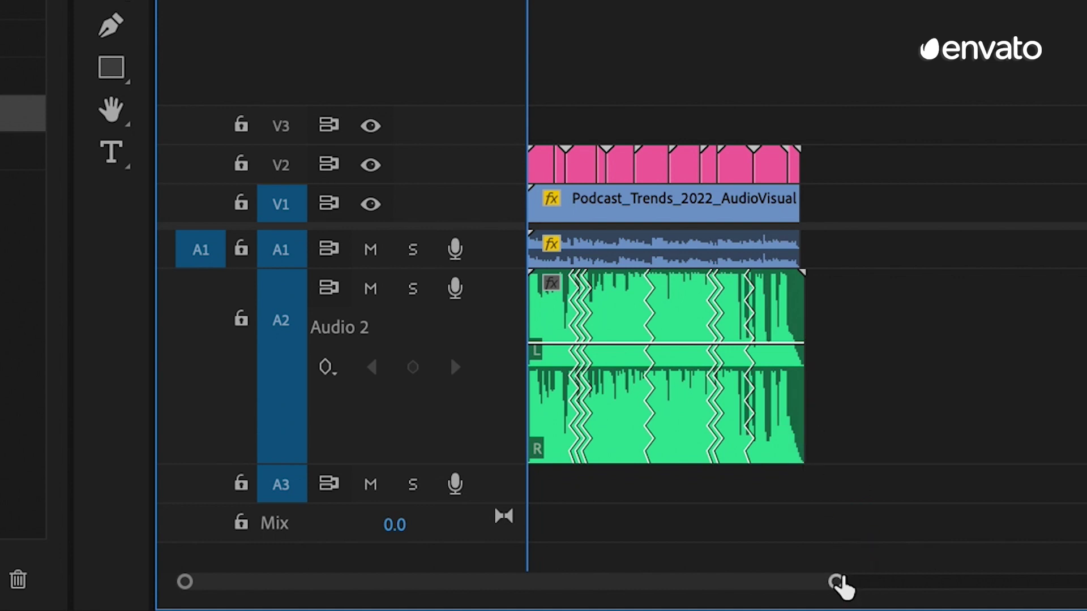
{"action": "left_click_drag", "start_coordinate": [837, 582], "coordinate": [679, 581]}
{"action": "left_click_drag", "start_coordinate": [579, 567], "coordinate": [149, 518]}
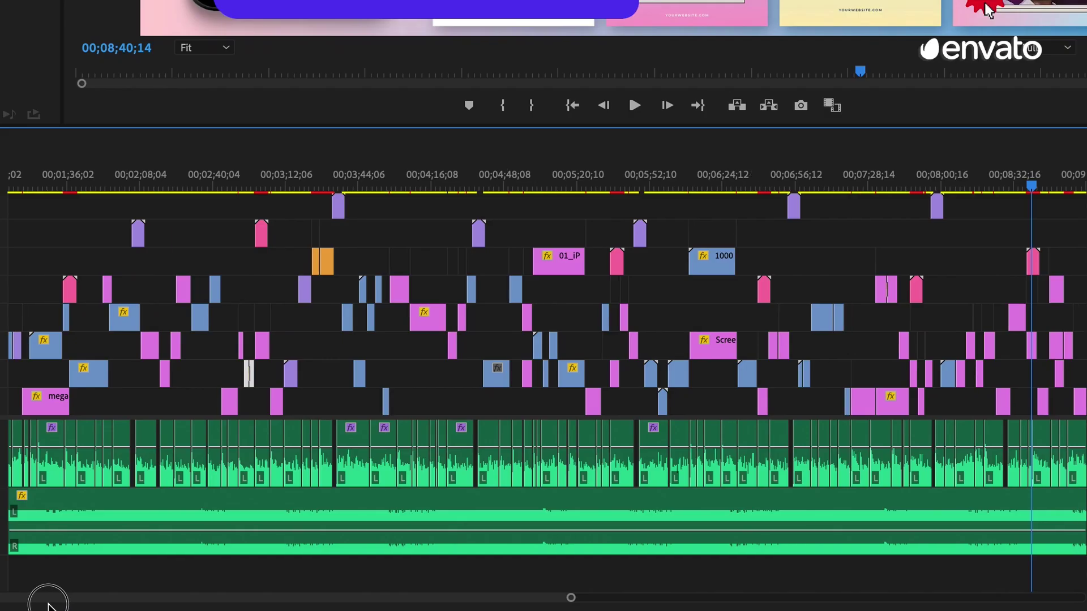
{"action": "left_click_drag", "start_coordinate": [80, 605], "coordinate": [134, 605]}
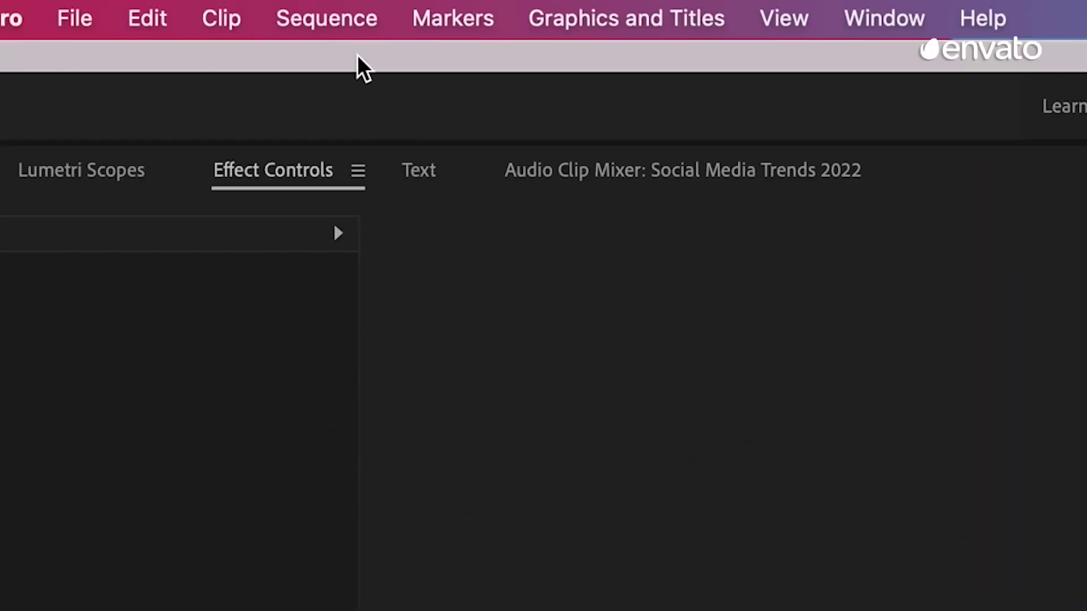
Run Simplify Sequence with 'Close vertical gaps on video tracks' ticked
{"action": "left_click", "coordinate": [334, 12]}
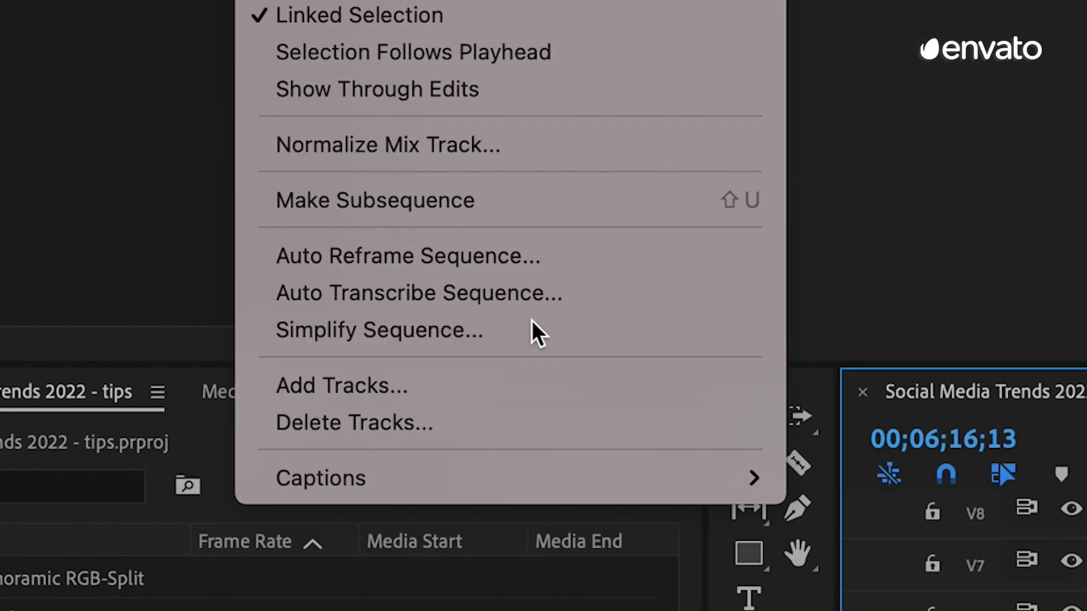
{"action": "left_click", "coordinate": [532, 320]}
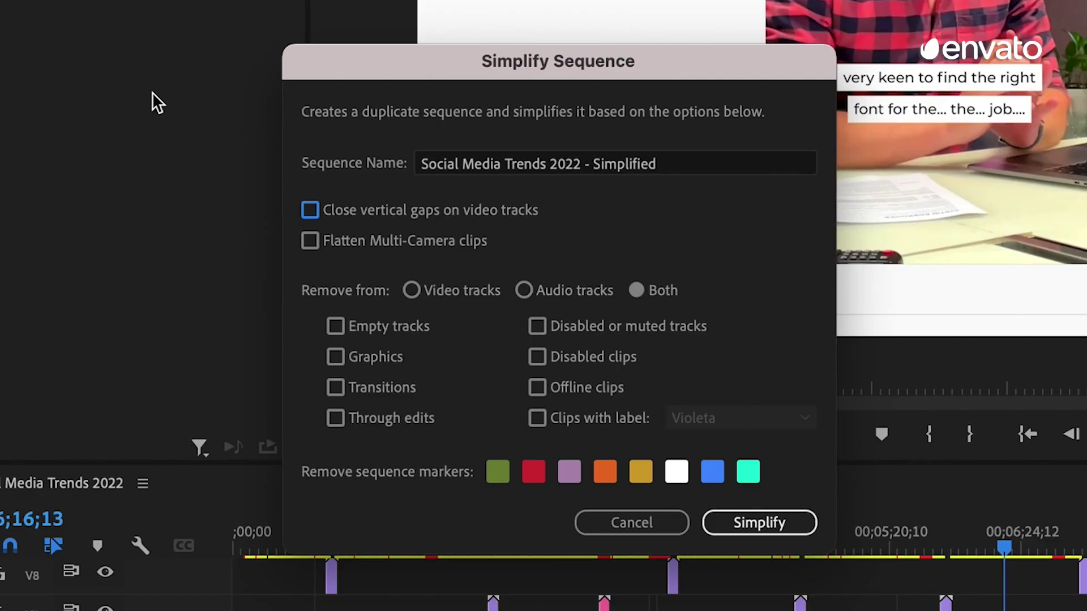
{"action": "left_click", "coordinate": [309, 210]}
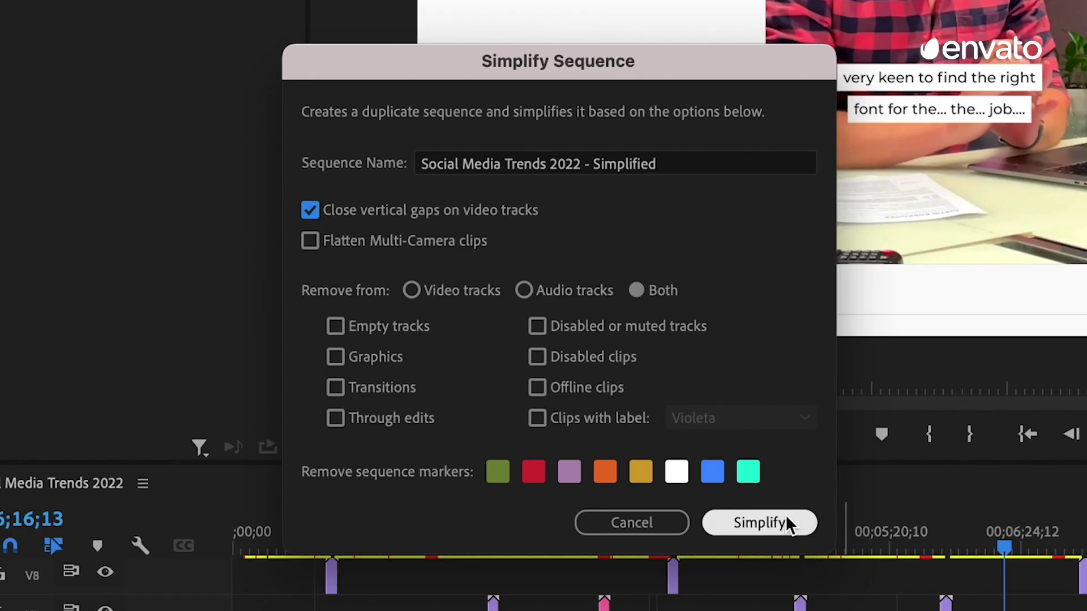
{"action": "left_click", "coordinate": [786, 514]}
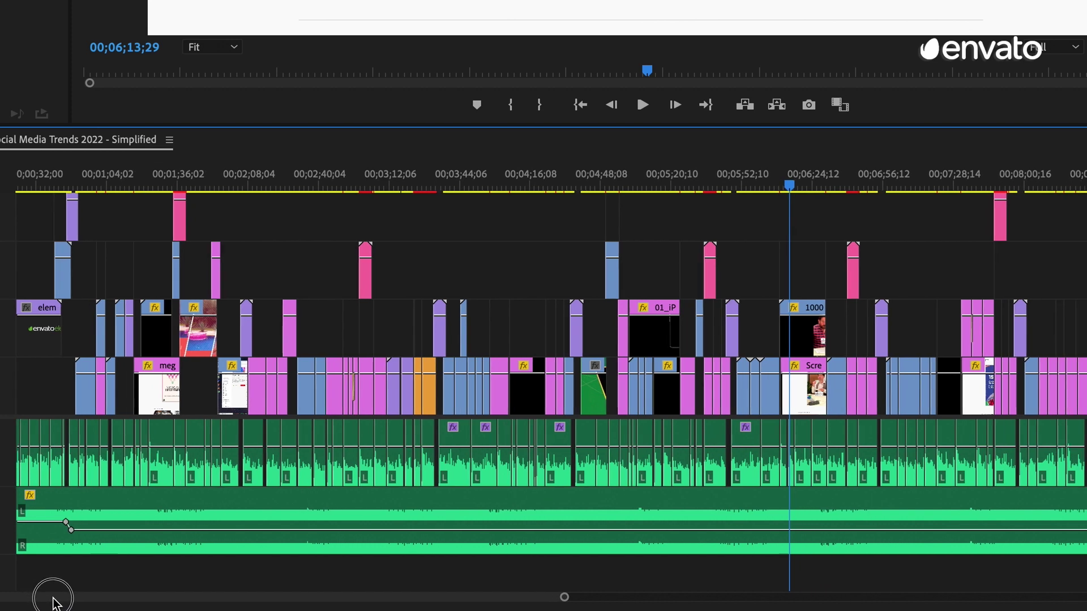
{"action": "left_click_drag", "start_coordinate": [54, 600], "coordinate": [205, 601]}
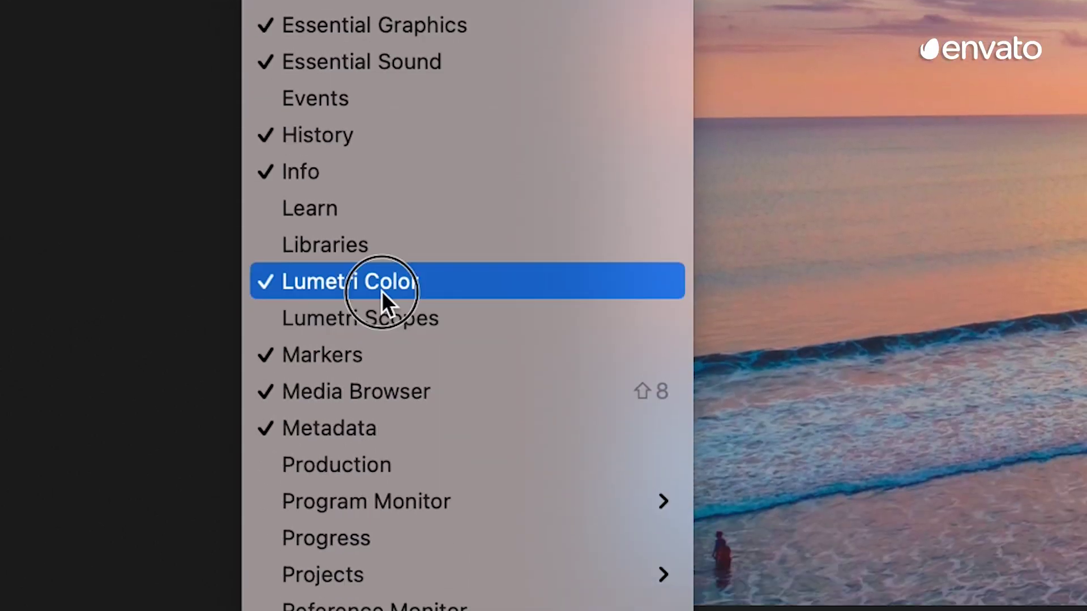
Use Lumetri Color's Comparison View to match the Yosemite clip to an ocean sunset frame
{"action": "left_click", "coordinate": [381, 291]}
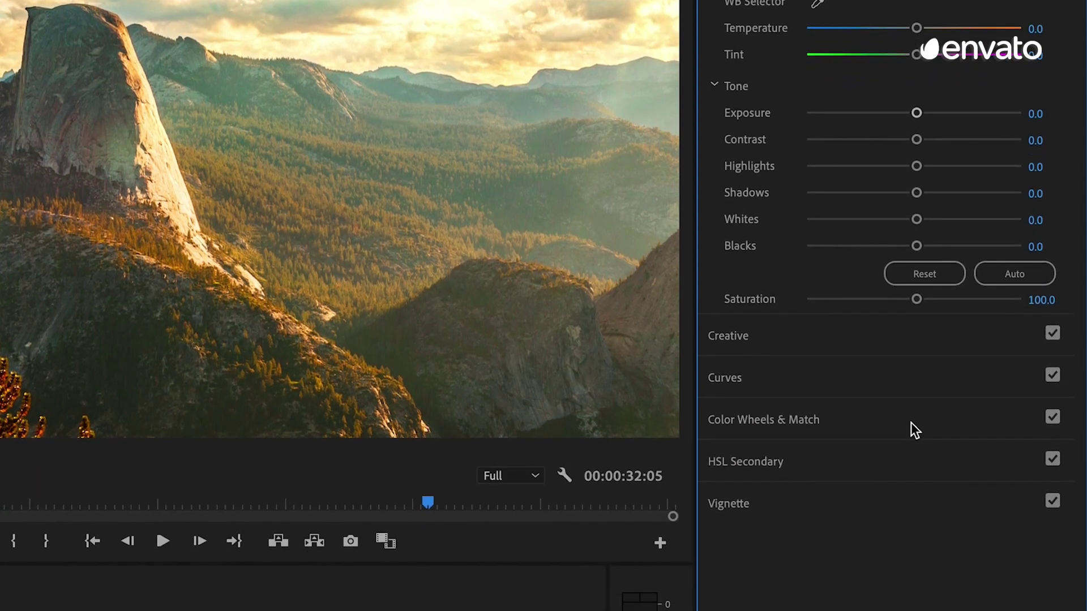
{"action": "left_click", "coordinate": [911, 422]}
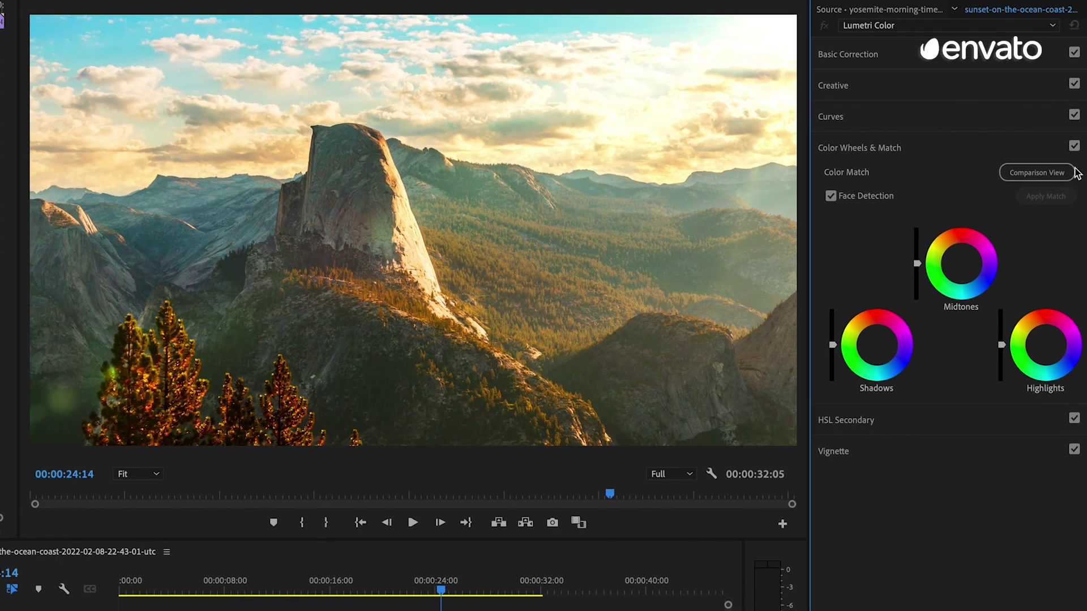
{"action": "left_click", "coordinate": [1053, 176]}
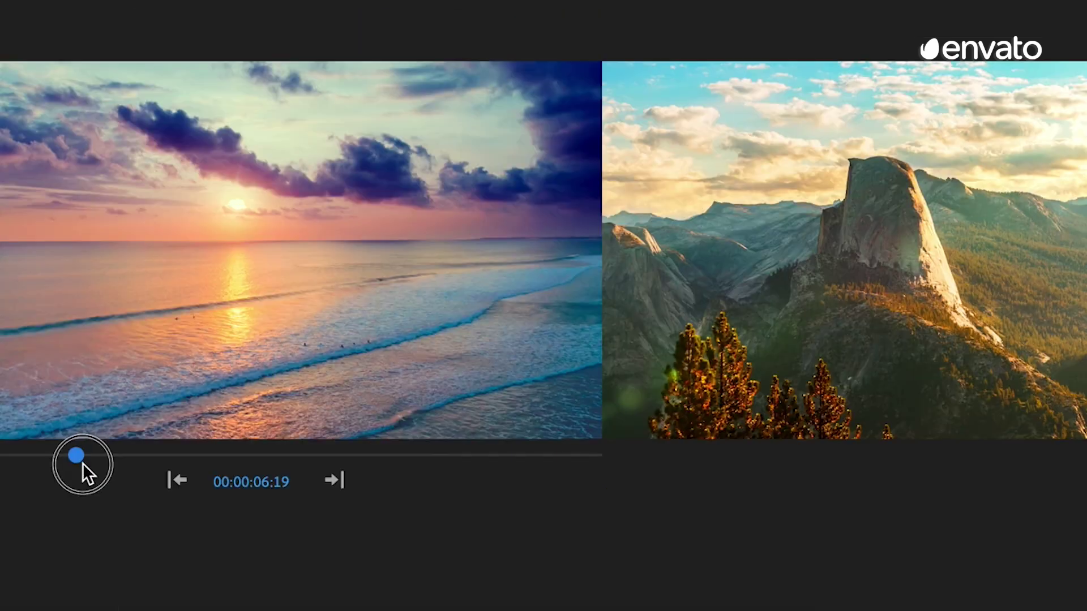
{"action": "left_click_drag", "start_coordinate": [82, 463], "coordinate": [86, 463]}
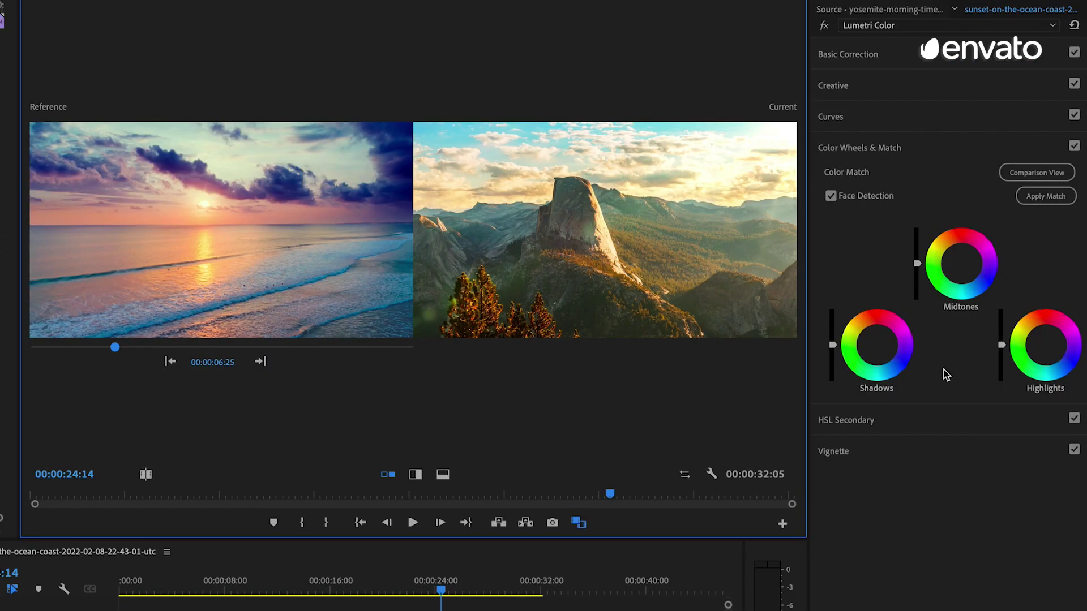
{"action": "left_click", "coordinate": [1036, 200]}
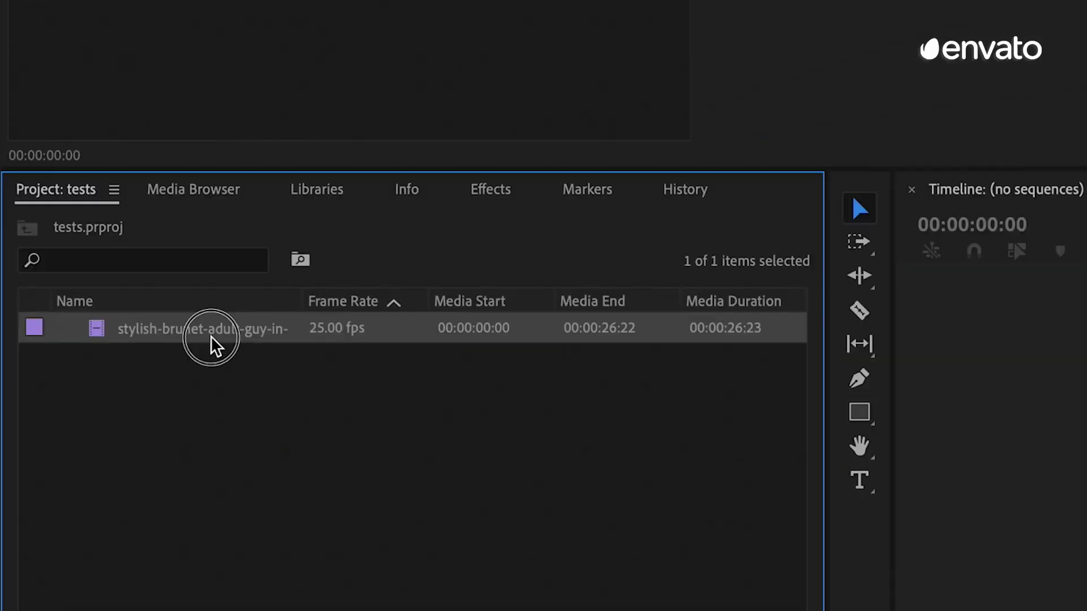
Create a sequence from the grey-hoodie stair clip and set its frame width to 1080
{"action": "left_click_drag", "start_coordinate": [213, 339], "coordinate": [680, 391]}
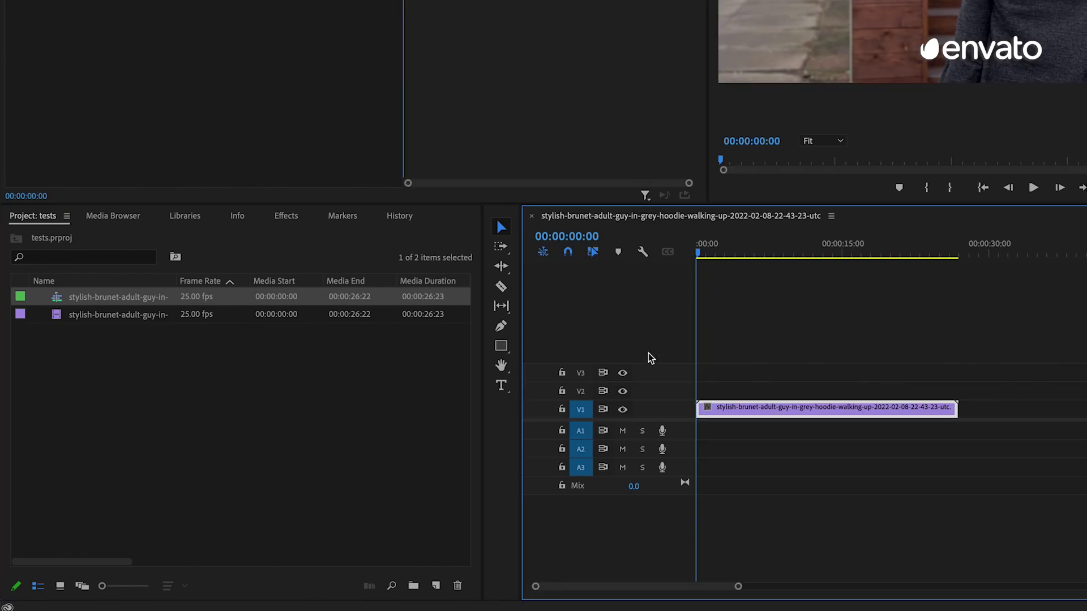
{"action": "left_click", "coordinate": [725, 247]}
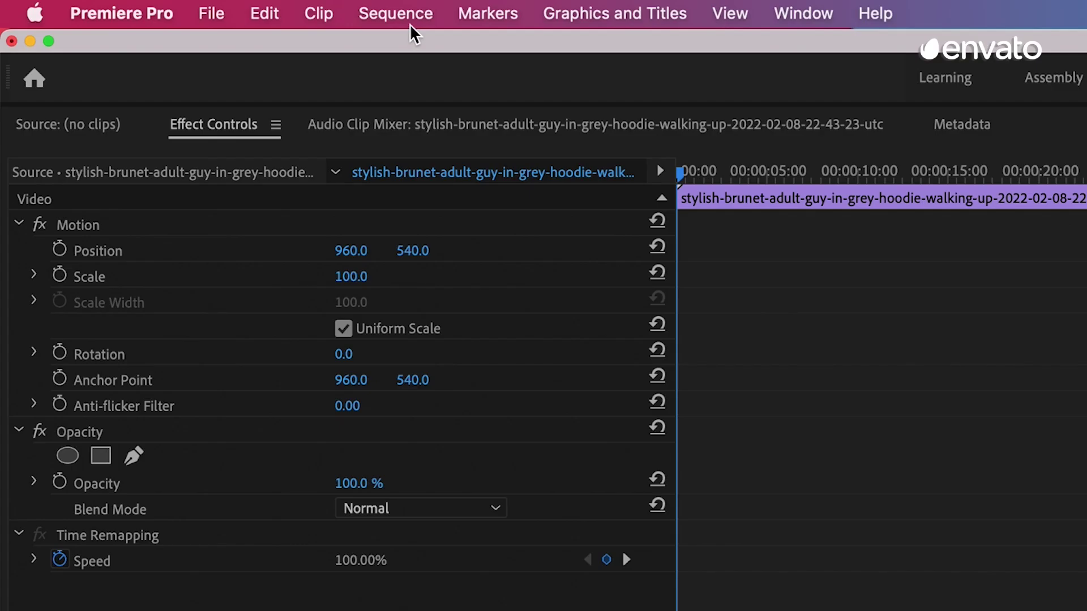
{"action": "left_click", "coordinate": [396, 13]}
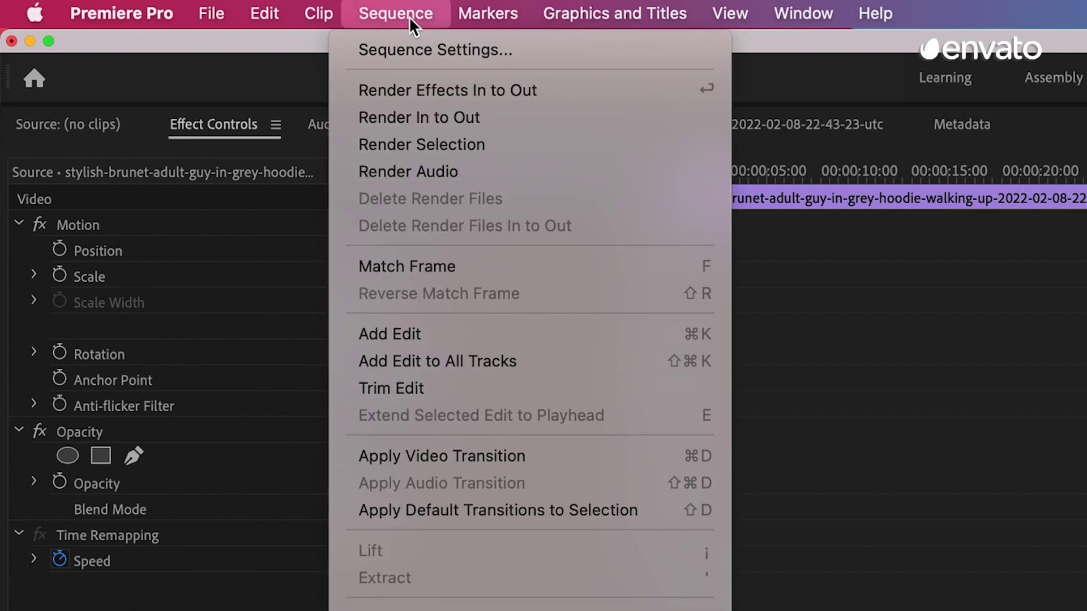
{"action": "left_click", "coordinate": [417, 40]}
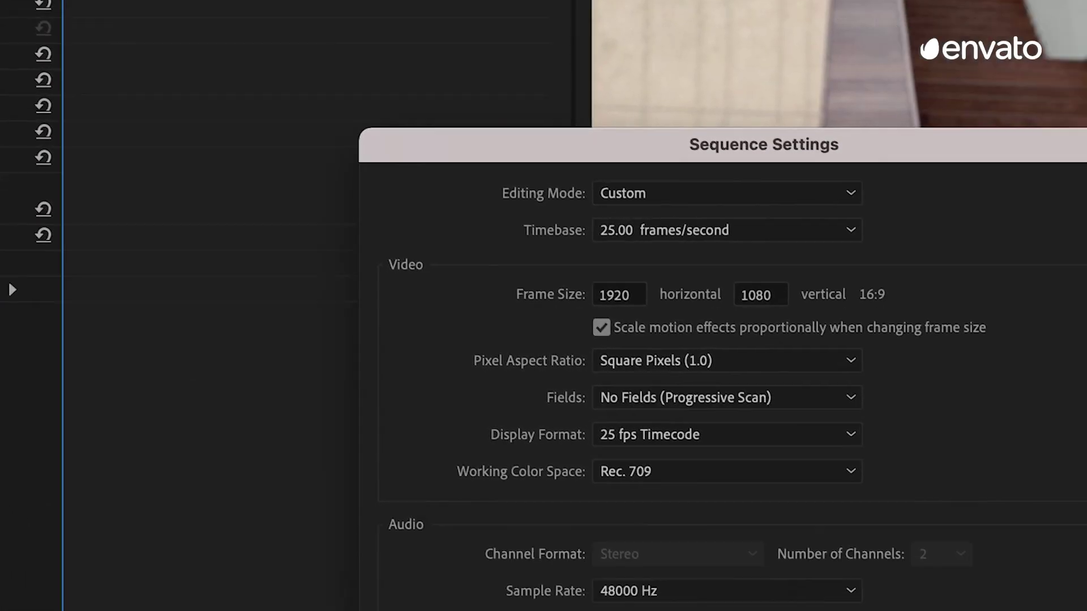
{"action": "double_click", "coordinate": [415, 206]}
{"action": "type", "text": "1080"}
{"action": "key", "text": "Tab"}
{"action": "type", "text": "19"}
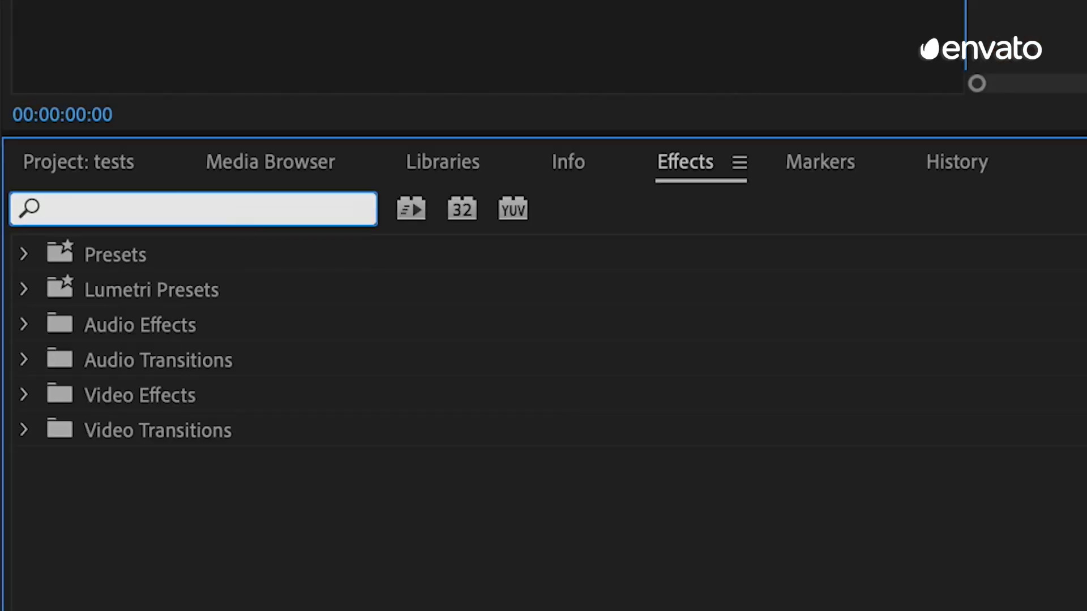
{"action": "type", "text": "autrefr"}
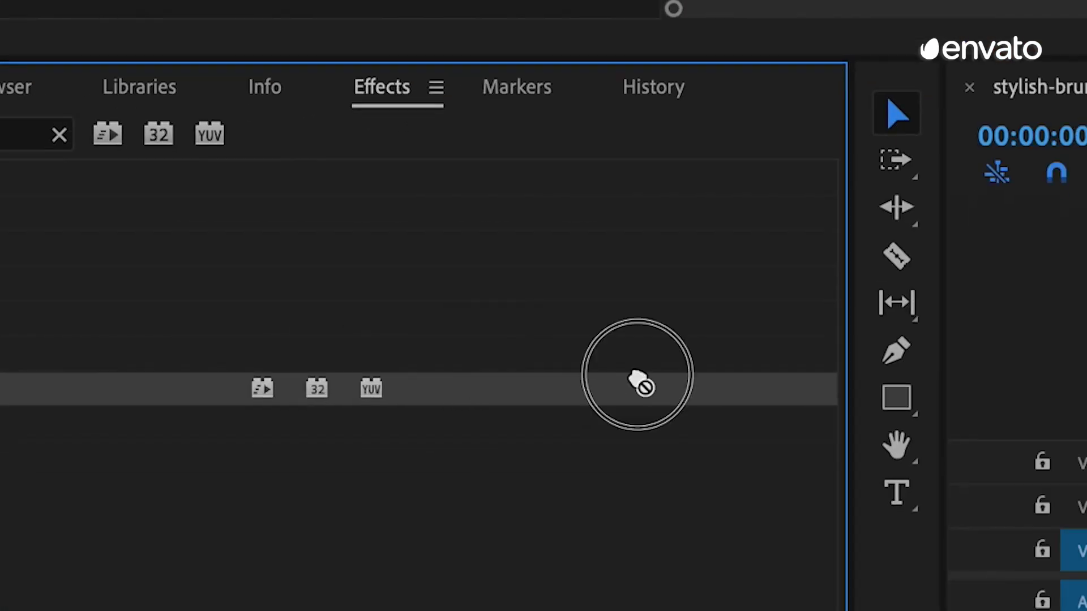
Apply Auto Reframe to the stair clip and enable 'Overwrite generated path'
{"action": "left_click_drag", "start_coordinate": [170, 466], "coordinate": [790, 399]}
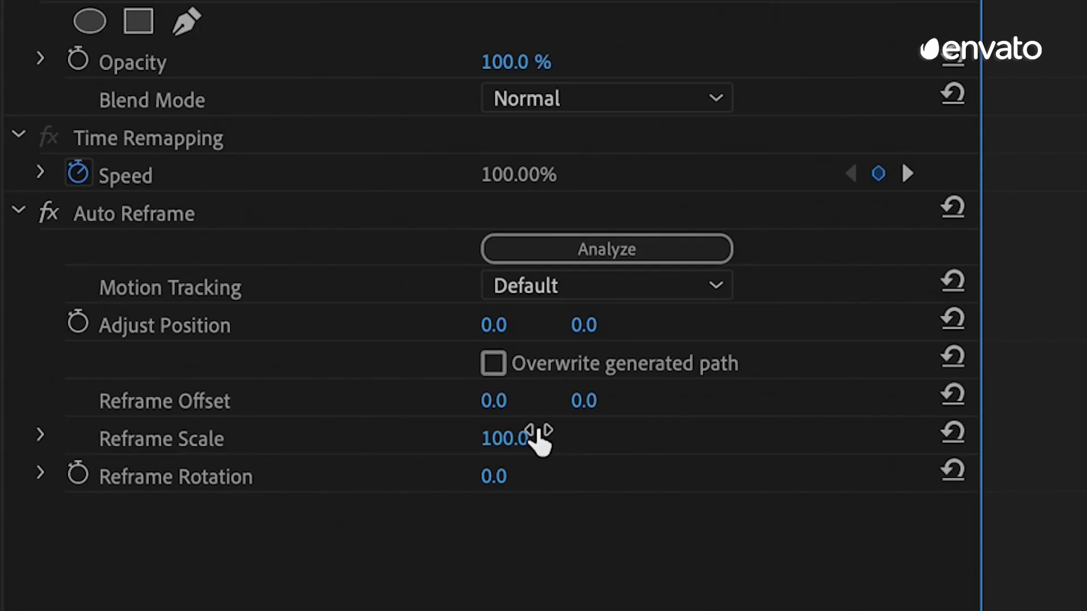
{"action": "left_click", "coordinate": [492, 365]}
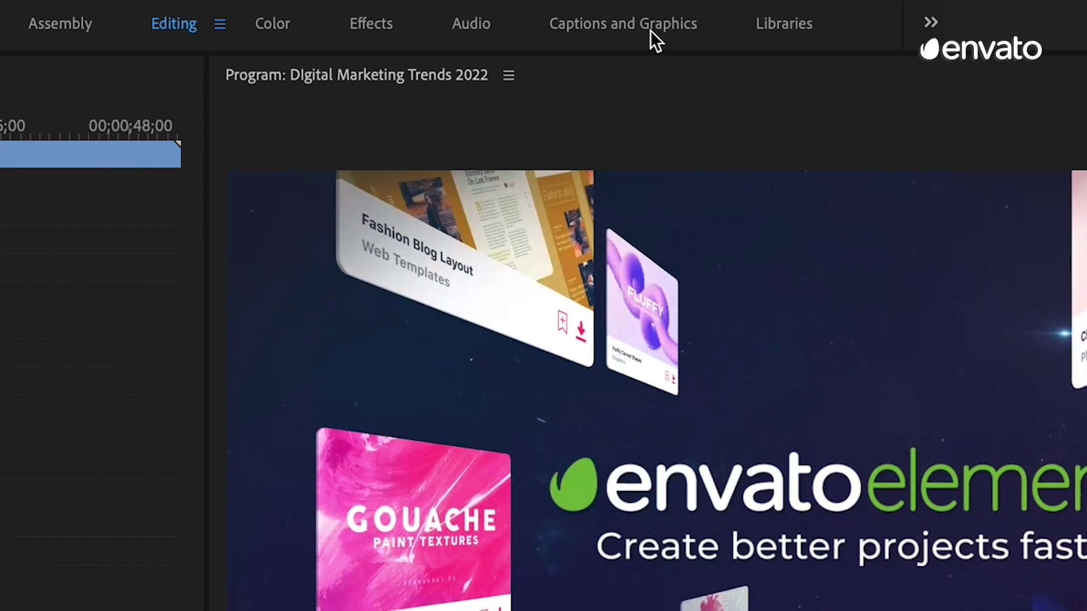
In the Captions and Graphics workspace, transcribe the sequence using only Audio 1
{"action": "left_click", "coordinate": [650, 30]}
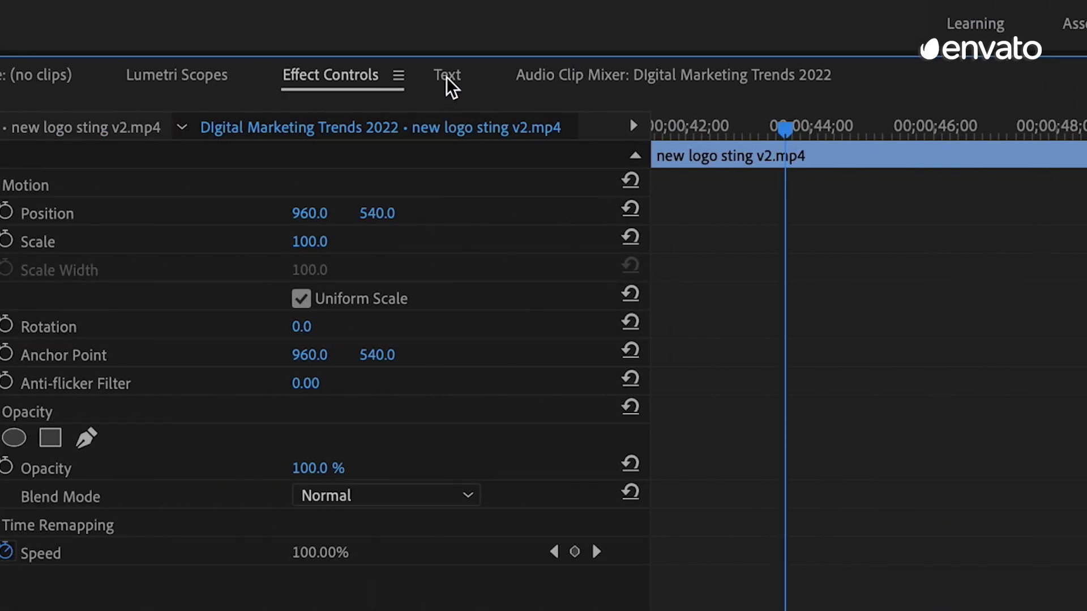
{"action": "left_click", "coordinate": [446, 77]}
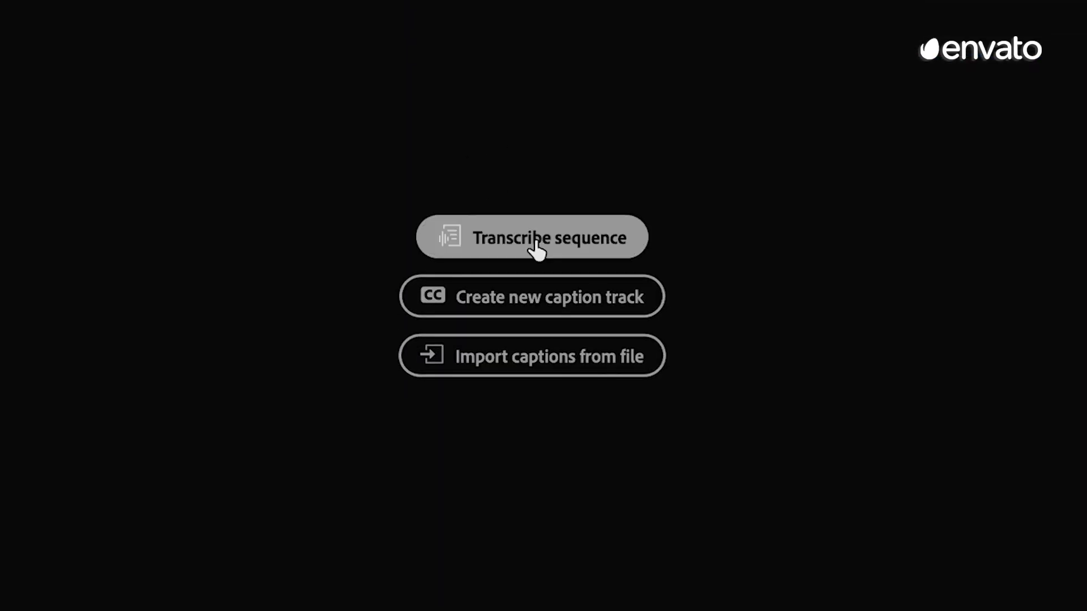
{"action": "left_click", "coordinate": [537, 241]}
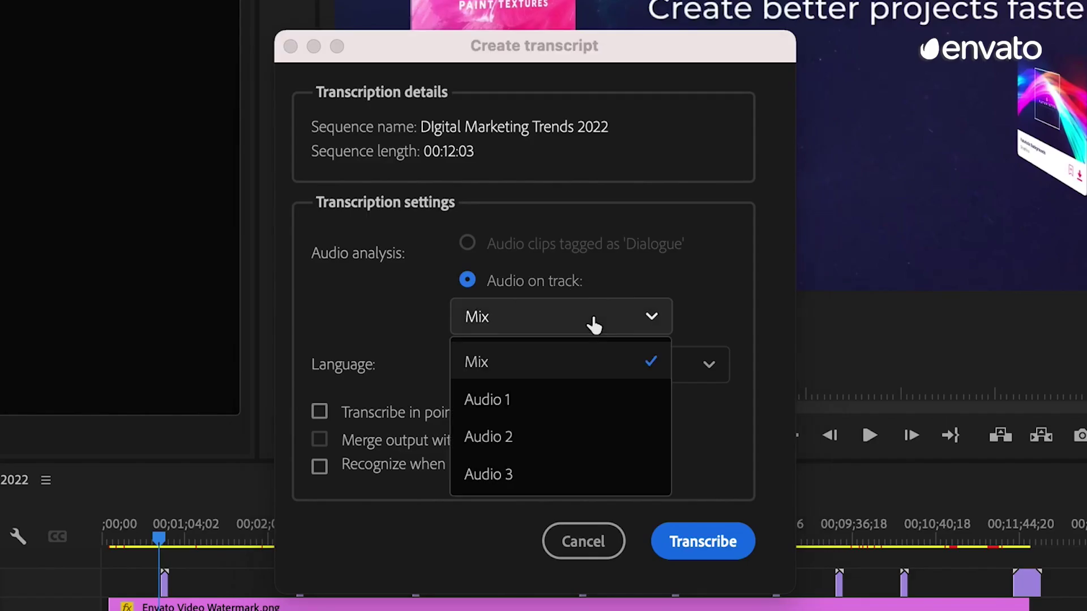
{"action": "left_click", "coordinate": [537, 404]}
{"action": "left_click", "coordinate": [703, 542]}
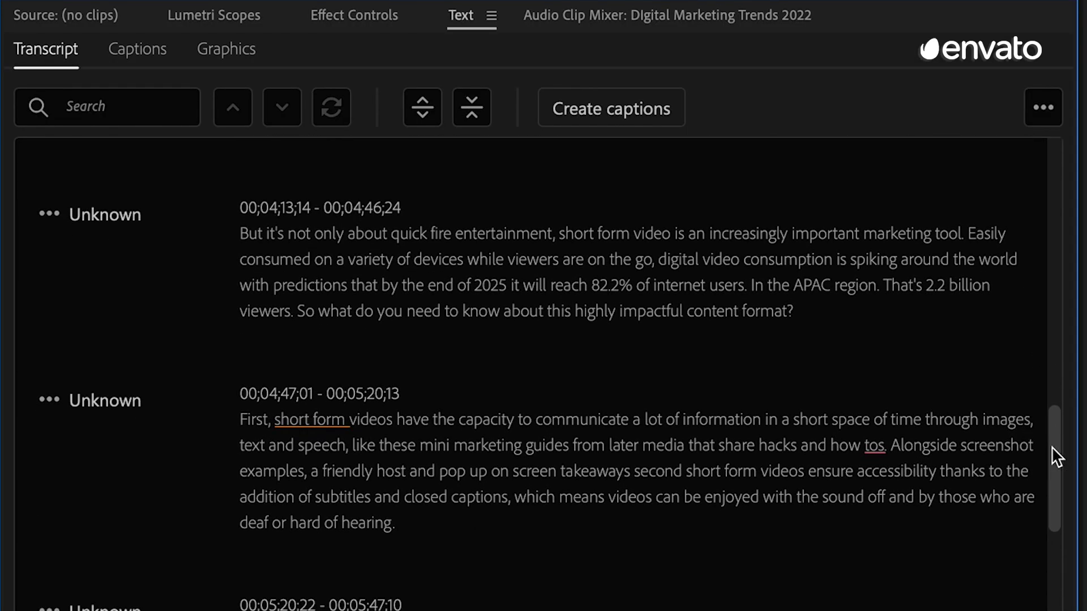
Generate captions from the transcript, keeping the Double lines setting
{"action": "left_click", "coordinate": [659, 123]}
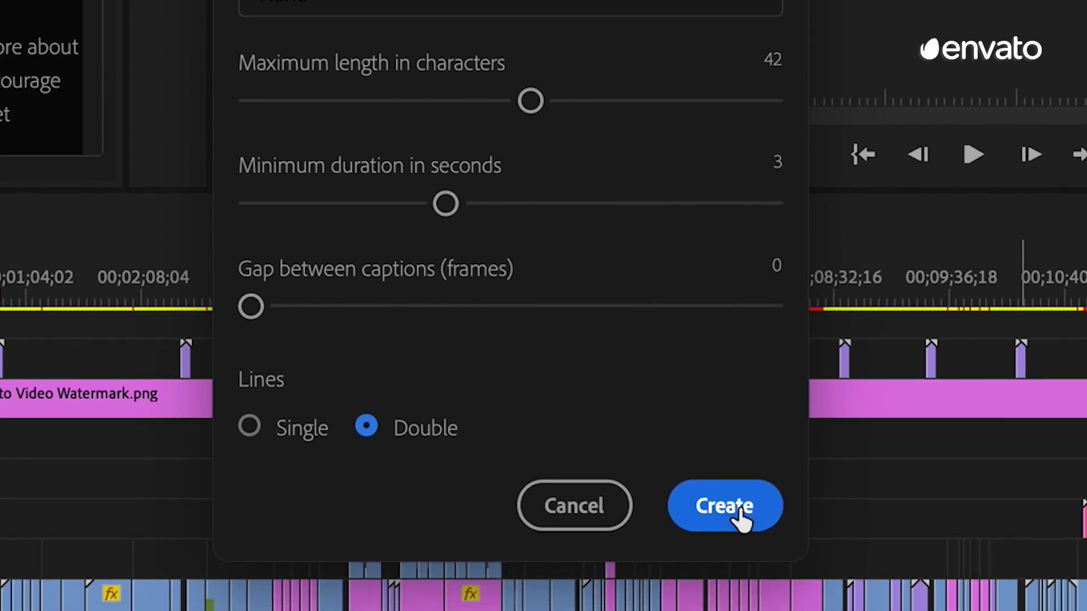
{"action": "left_click", "coordinate": [725, 506]}
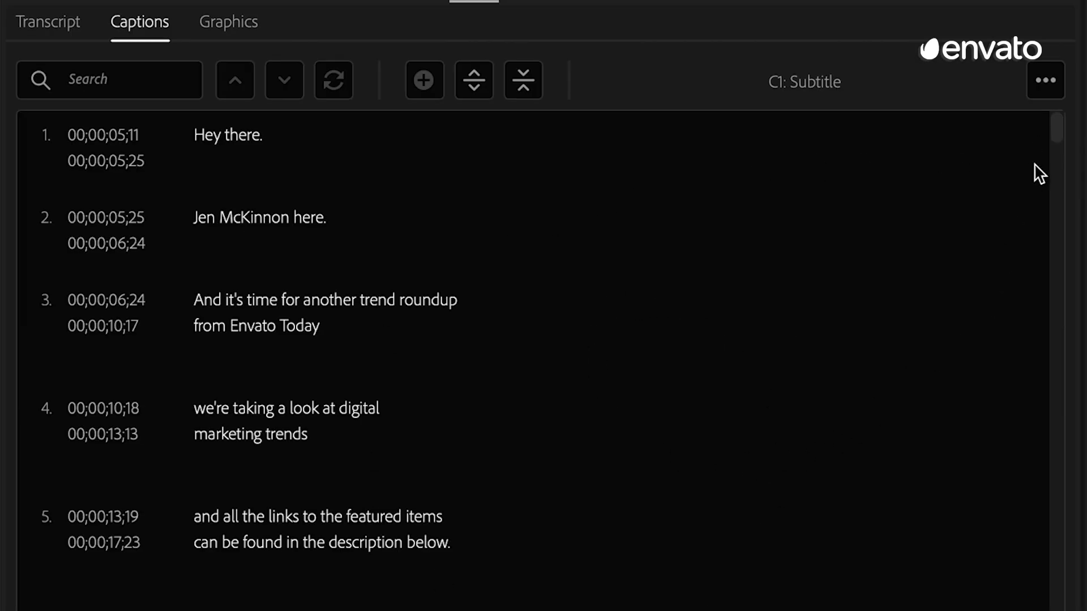
{"action": "left_click_drag", "start_coordinate": [1060, 144], "coordinate": [1055, 183]}
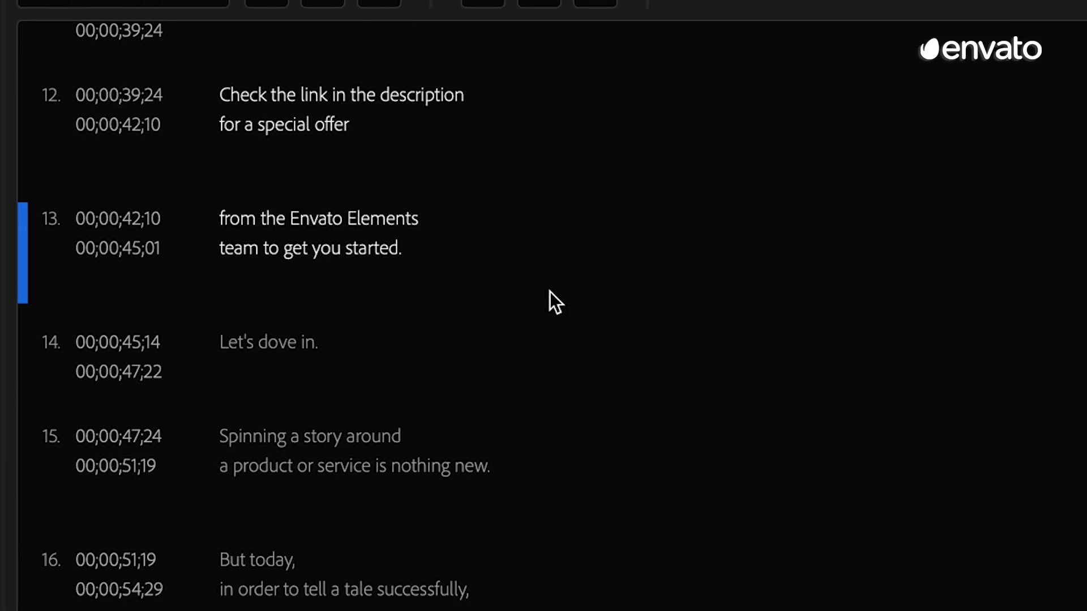
Edit caption 14's text, changing 'dove' to 'dive'
{"action": "left_click", "coordinate": [322, 288]}
{"action": "double_click", "coordinate": [321, 283]}
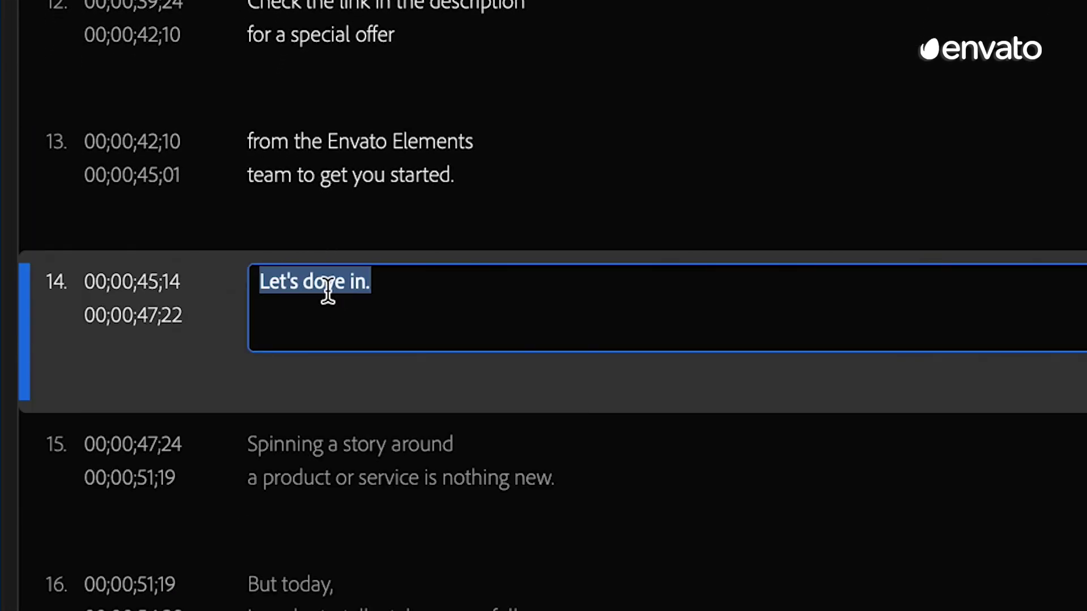
{"action": "left_click", "coordinate": [340, 277]}
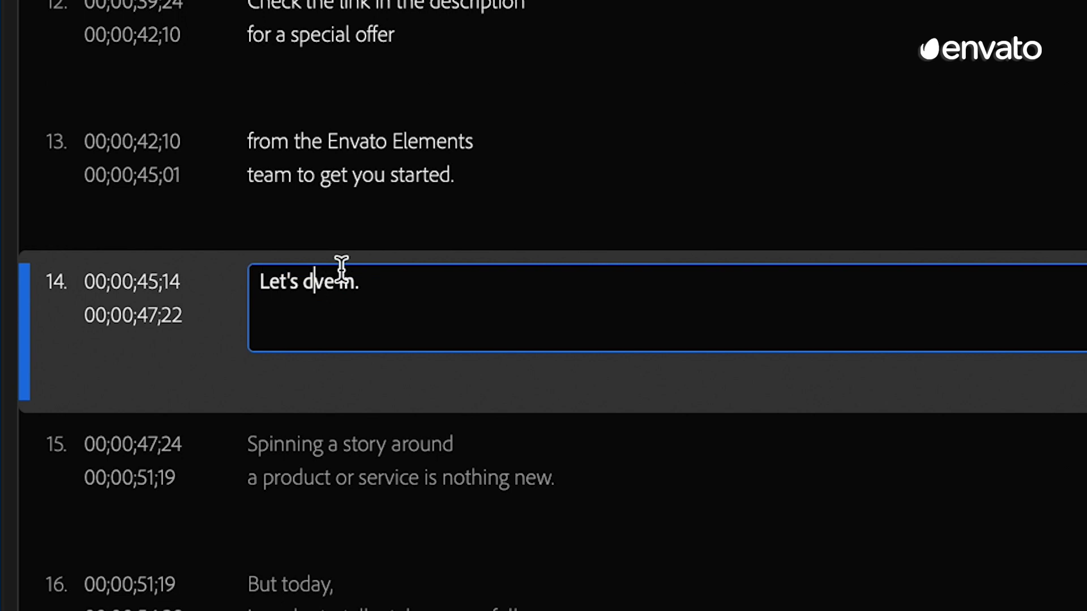
{"action": "type", "text": "i"}
{"action": "left_click", "coordinate": [602, 190]}
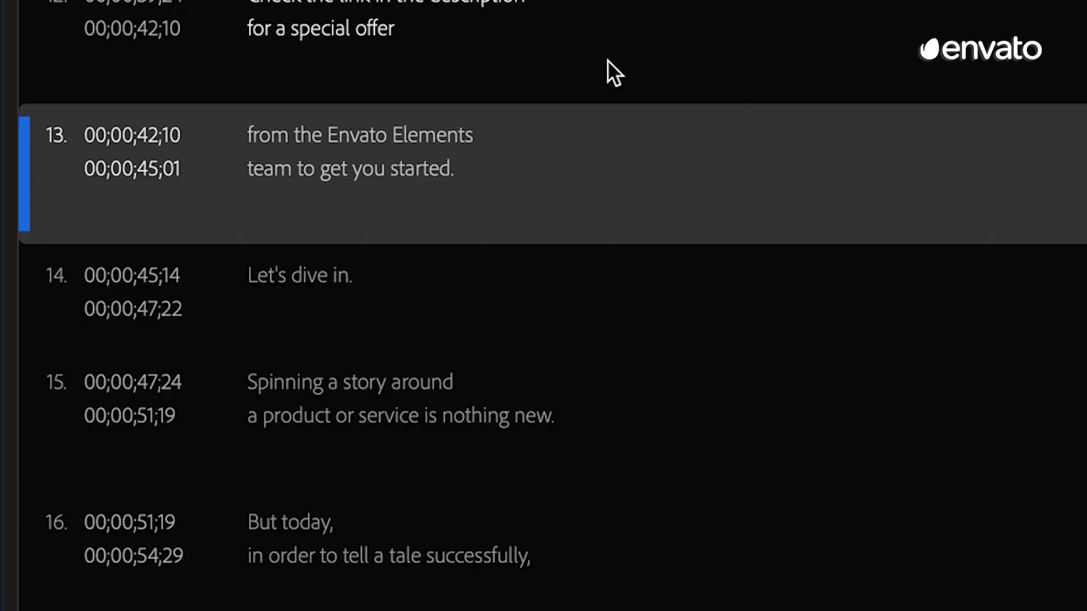